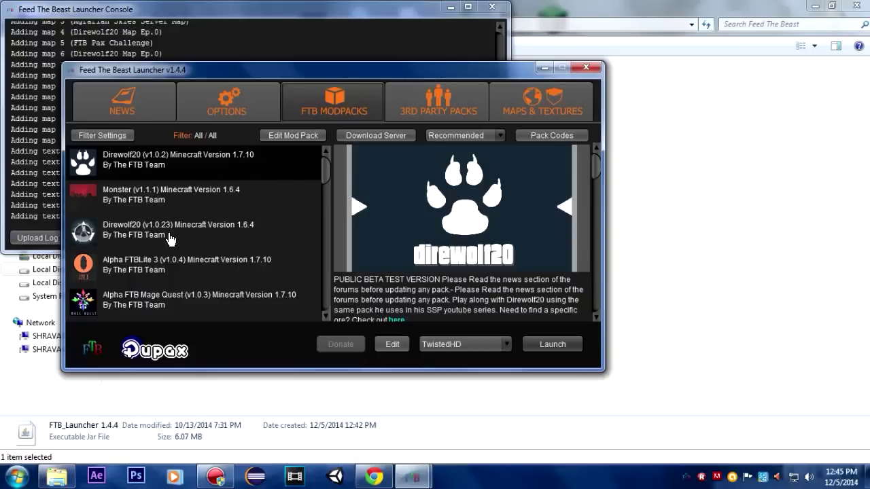
# - Move the launcher window aside and try to launch The Dark Trilogy from the third-party packs
pyautogui.click(228, 267)
pyautogui.click(220, 172)
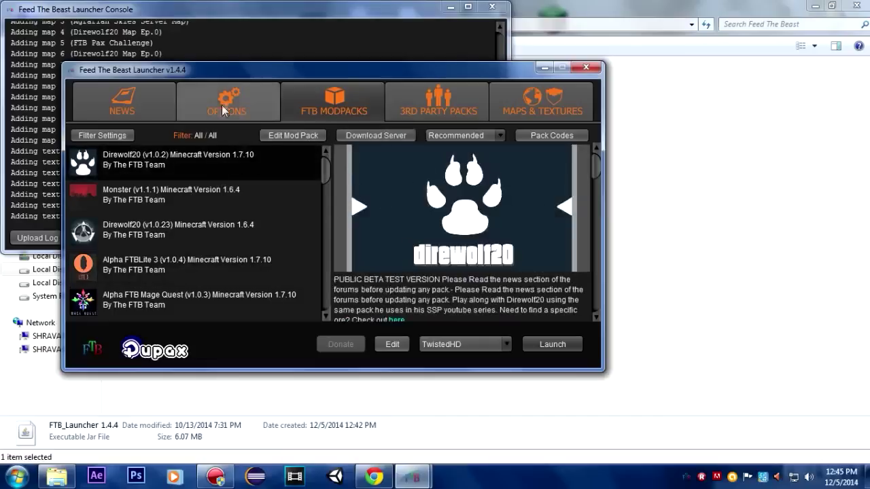
pyautogui.moveTo(238, 76); pyautogui.dragTo(459, 67)
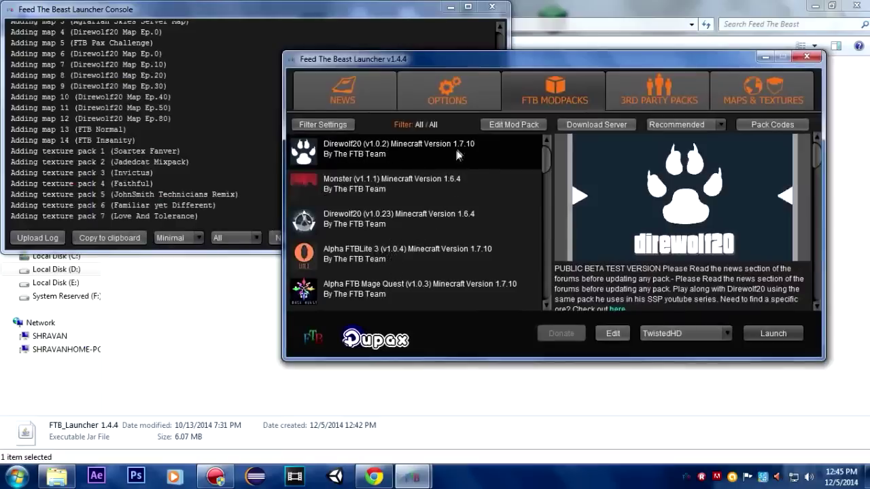
pyautogui.click(658, 95)
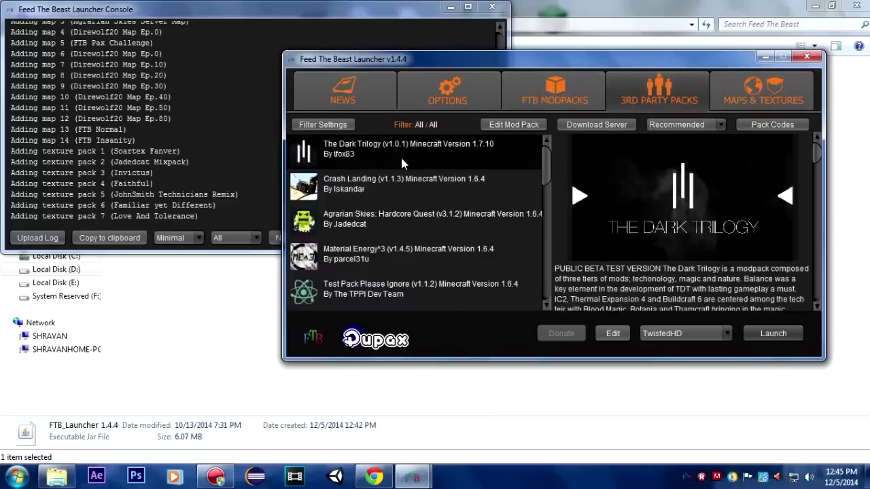
pyautogui.click(764, 336)
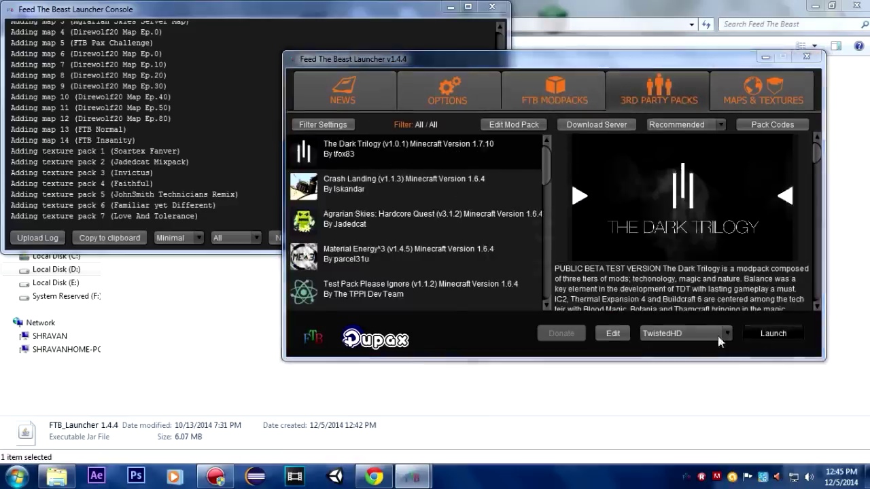
pyautogui.click(570, 264)
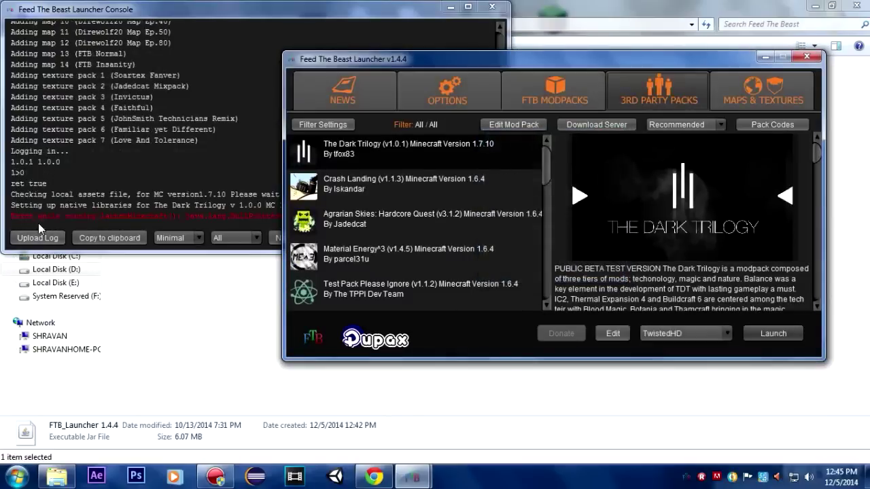
# - Shift the launcher window away from the console to examine the launch error, and close the launcher
pyautogui.moveTo(326, 60); pyautogui.dragTo(374, 60)
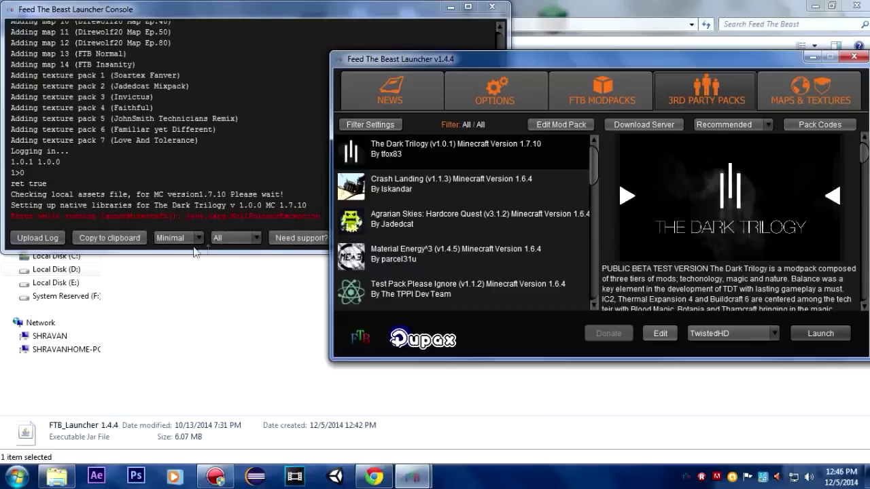
pyautogui.moveTo(349, 59)
pyautogui.mouseDown()
pyautogui.moveTo(388, 59)
pyautogui.moveTo(354, 59)
pyautogui.mouseUp()
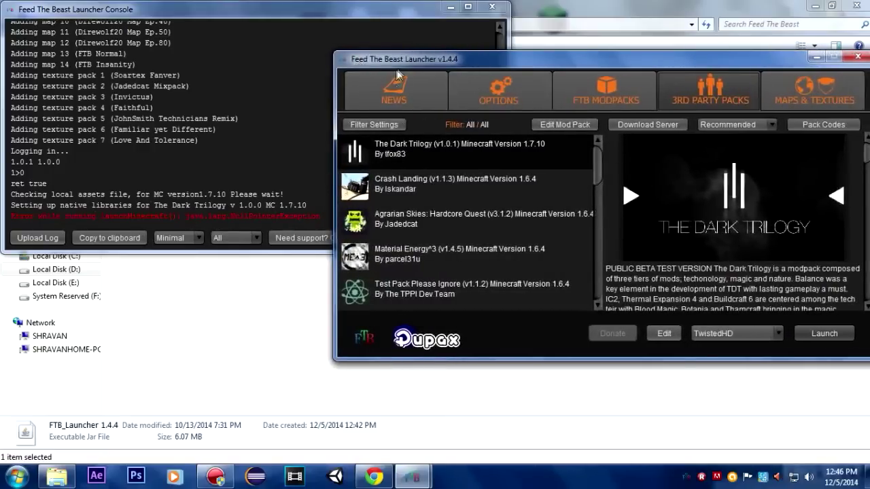
pyautogui.moveTo(403, 59); pyautogui.dragTo(317, 59)
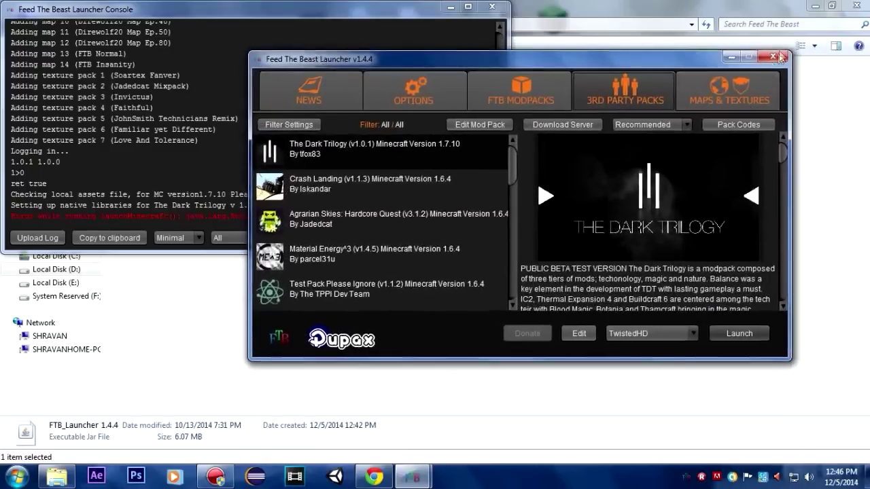
pyautogui.click(773, 56)
# - Switch to Chrome and read the Direwolf 20 pack (1.7.10) post down to its launcher download files
pyautogui.click(374, 476)
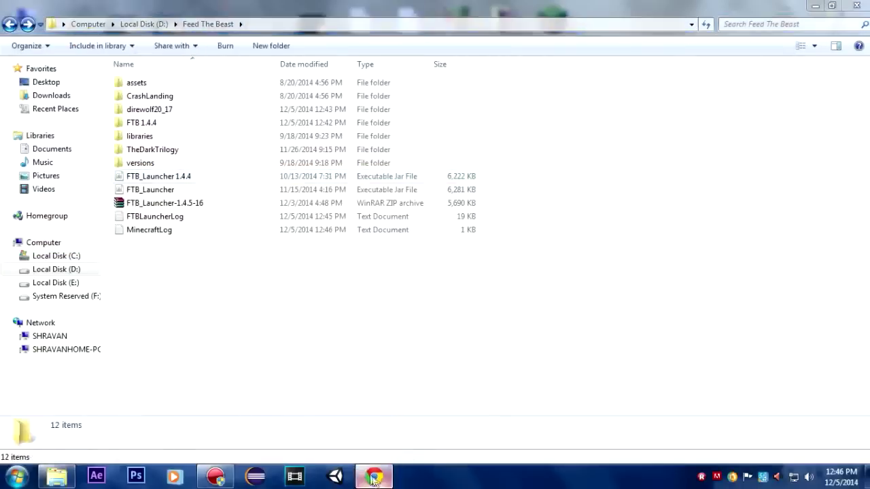
pyautogui.scroll(4, 534, 272)
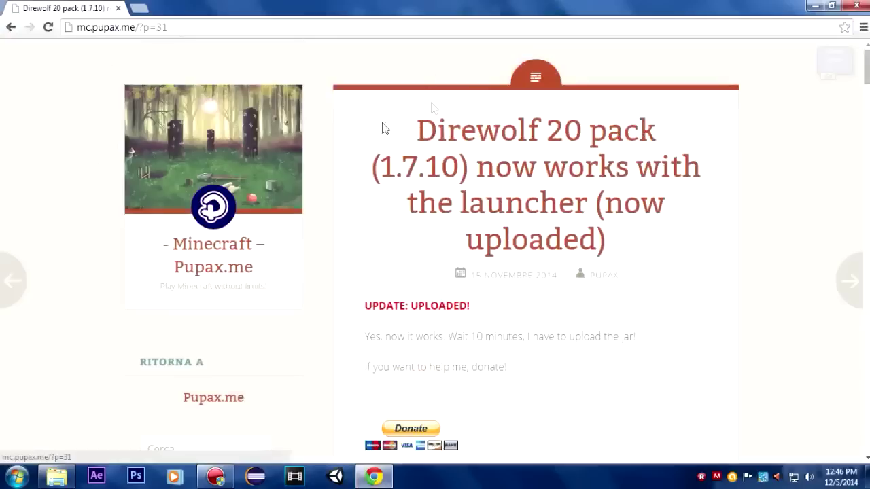
pyautogui.scroll(-1, 482, 190)
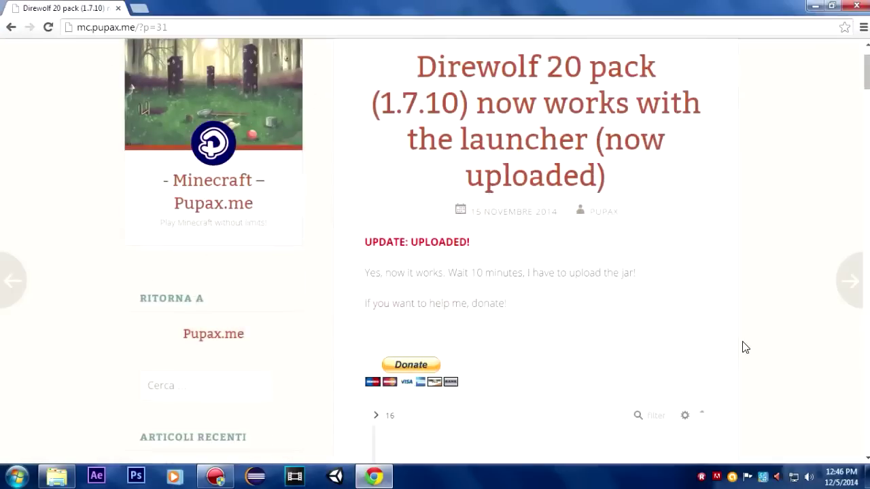
pyautogui.scroll(1, 734, 344)
pyautogui.scroll(-1, 546, 334)
pyautogui.scroll(1, 403, 249)
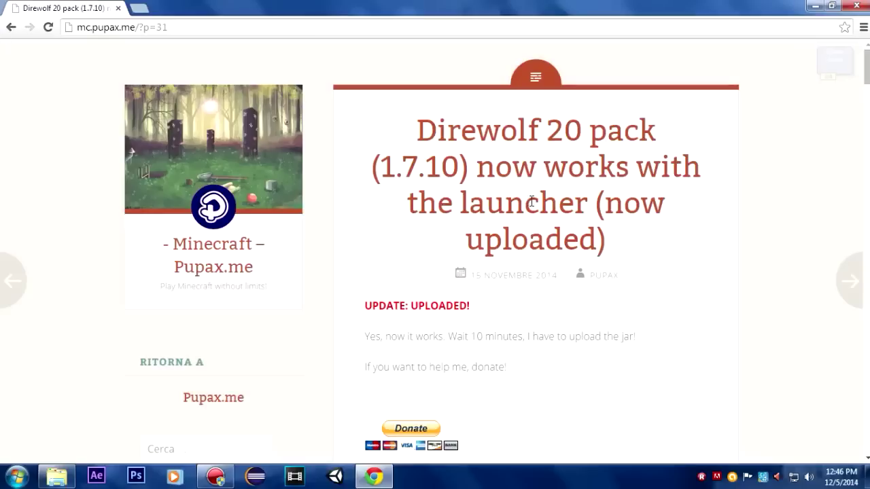
pyautogui.scroll(-3, 598, 261)
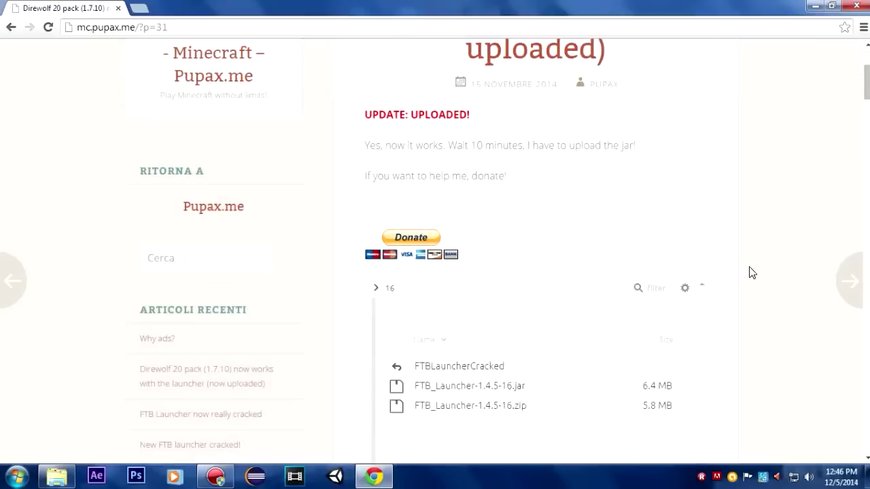
pyautogui.scroll(-2, 754, 270)
pyautogui.moveTo(490, 280)
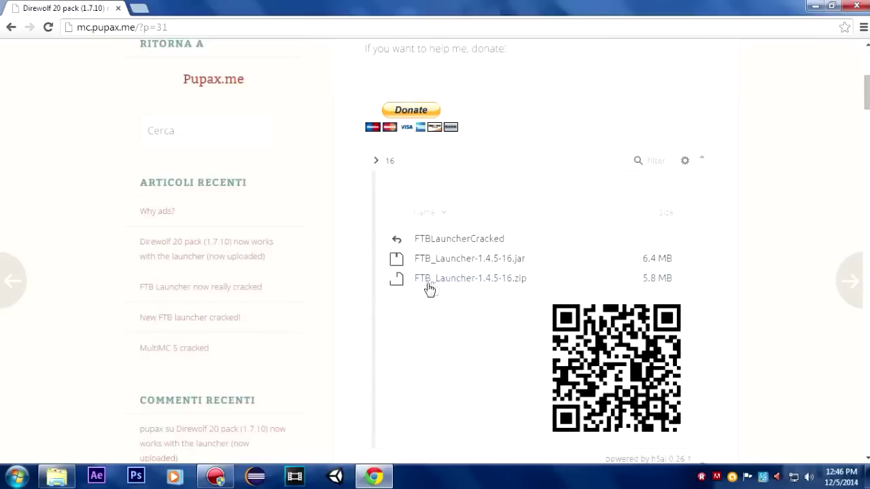
pyautogui.click(503, 290)
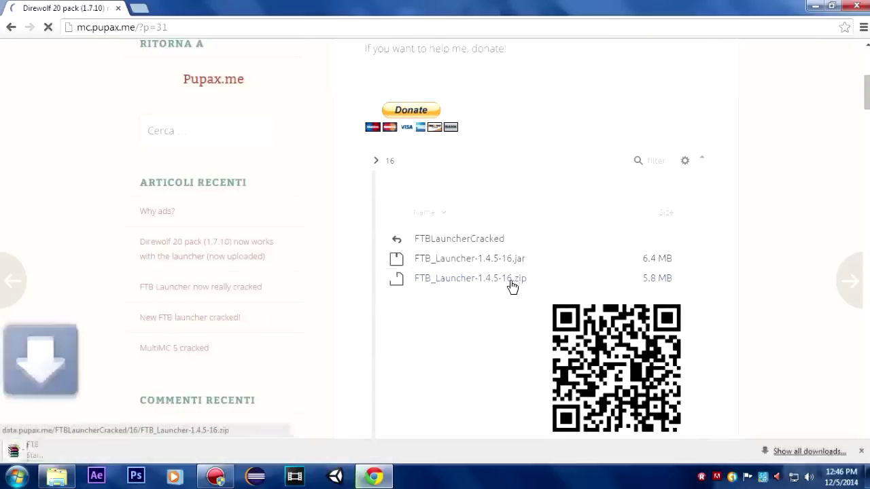
pyautogui.click(129, 449)
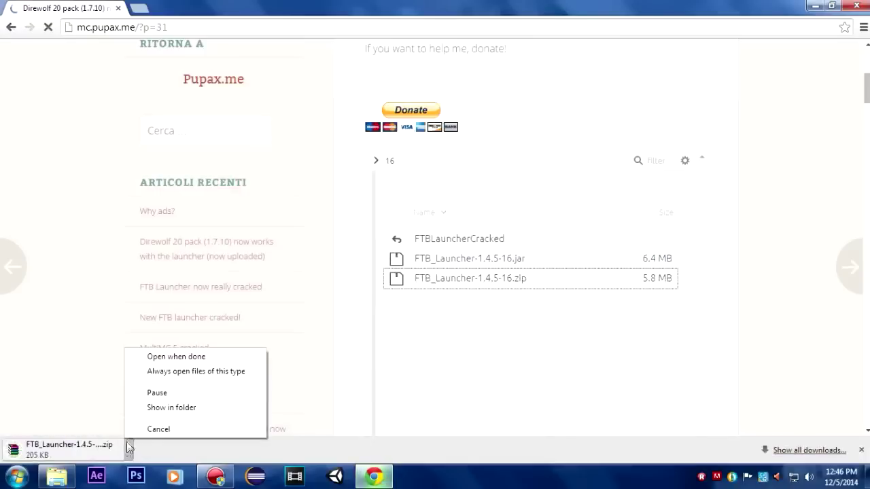
pyautogui.click(159, 429)
pyautogui.click(862, 450)
# - Examine the visitor comments below the launcher downloads and the web address of the post
pyautogui.moveTo(522, 265)
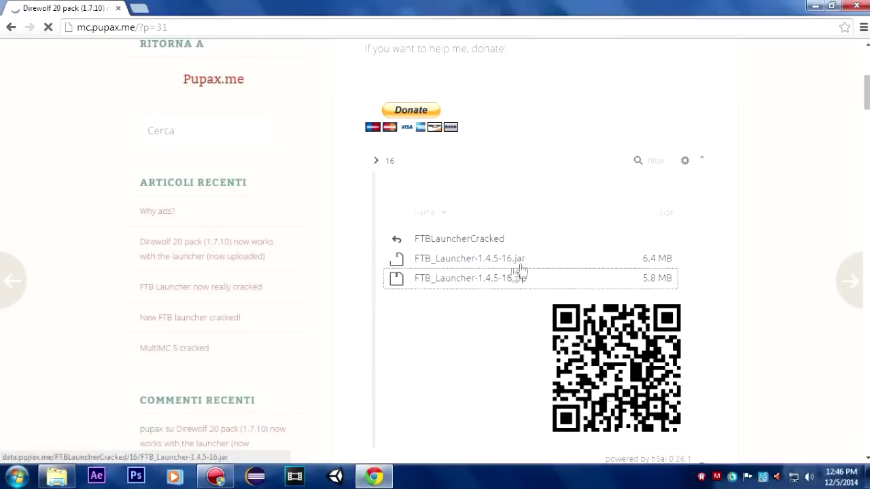
pyautogui.scroll(2, 75, 292)
pyautogui.scroll(-9, 385, 291)
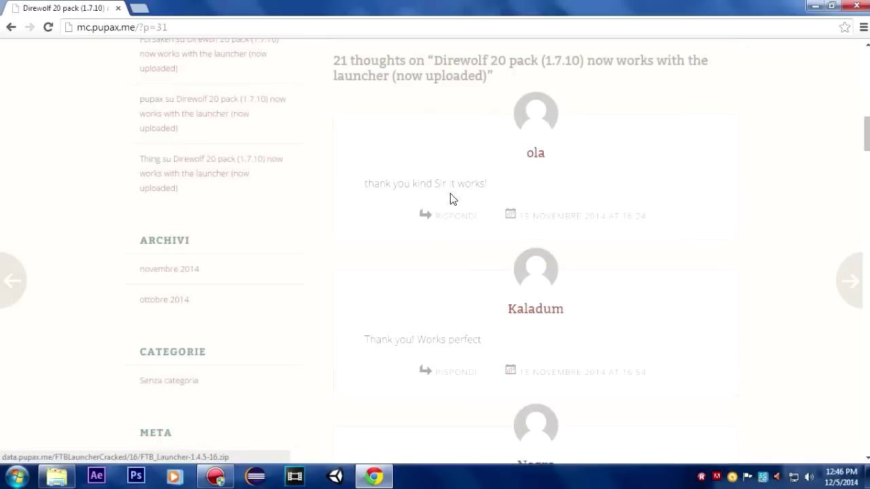
pyautogui.scroll(-5, 476, 207)
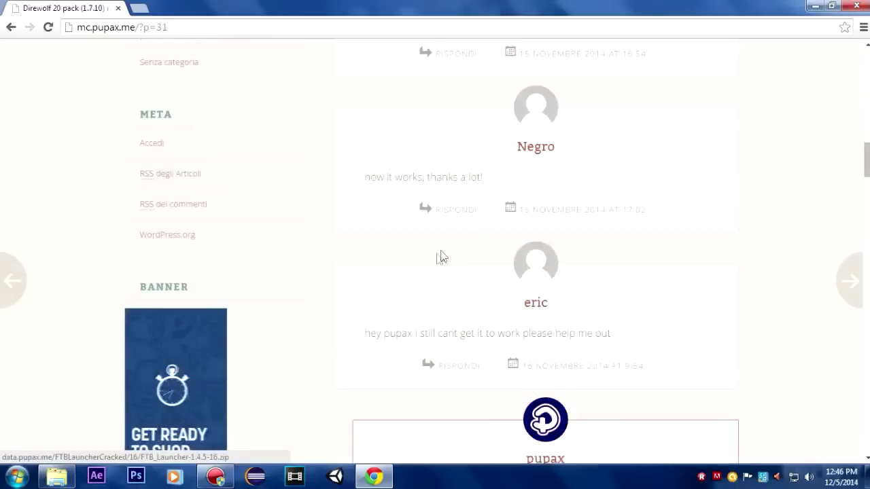
pyautogui.scroll(-4, 442, 257)
pyautogui.scroll(10, 598, 266)
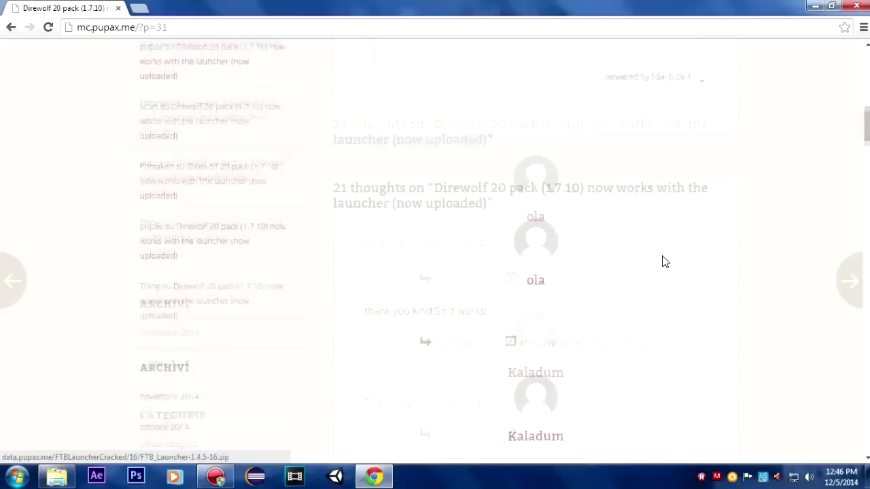
pyautogui.scroll(10, 664, 262)
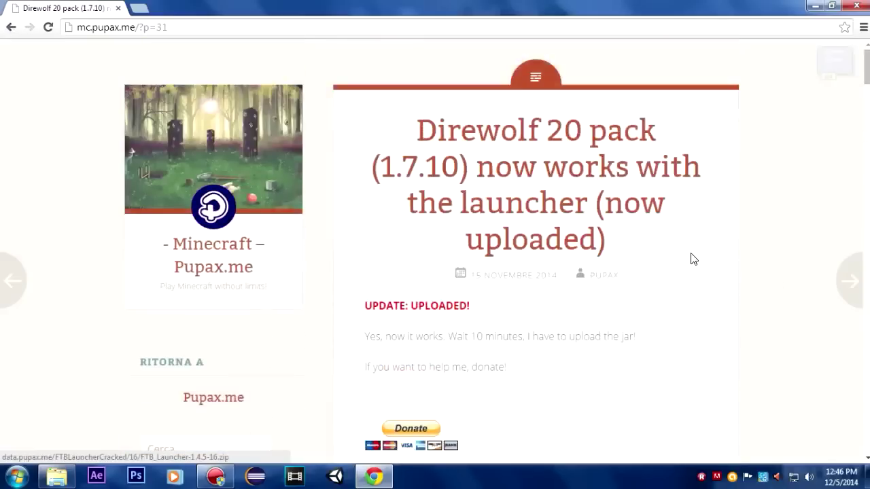
pyautogui.click(195, 27)
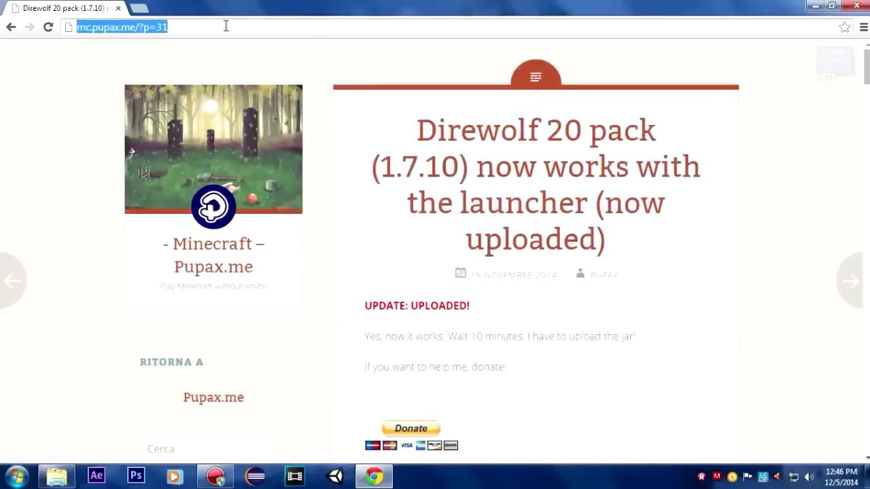
pyautogui.click(225, 27)
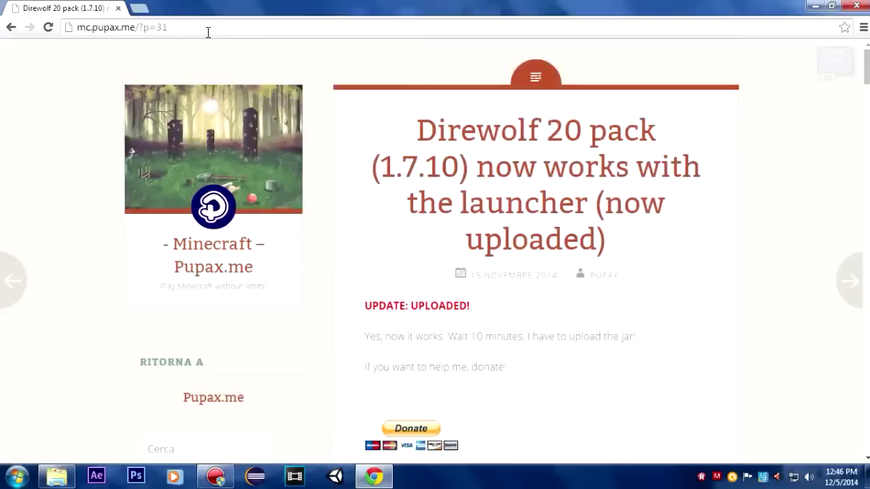
# - Return to the Feed The Beast folder and open the FTB_Launcher-1.4.5-16 archive at Feed The Beast.app\Contents\Java
pyautogui.click(814, 6)
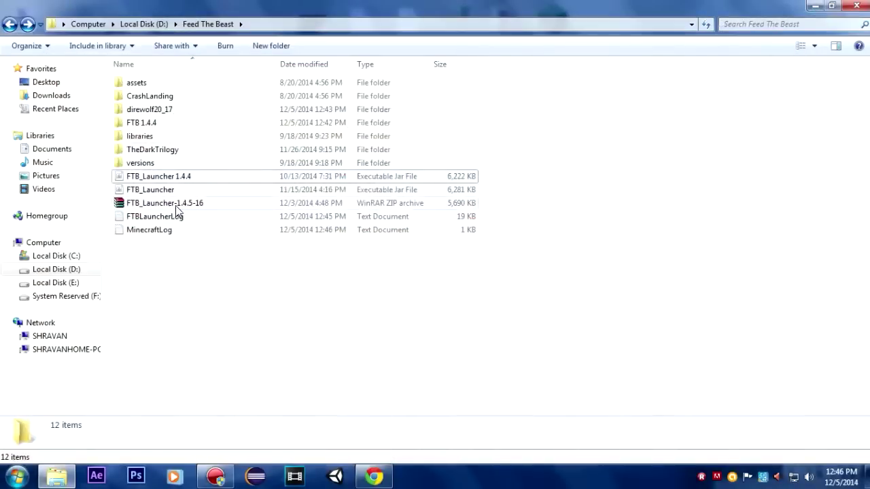
pyautogui.doubleClick(131, 205)
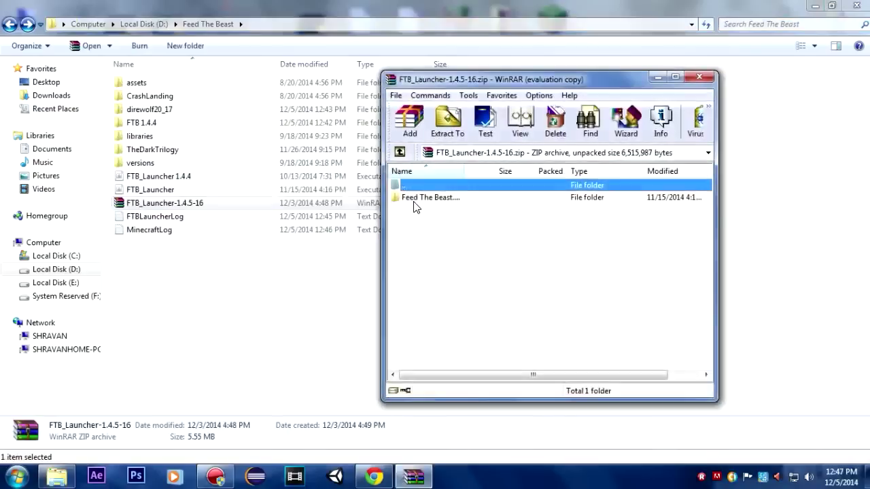
pyautogui.doubleClick(415, 200)
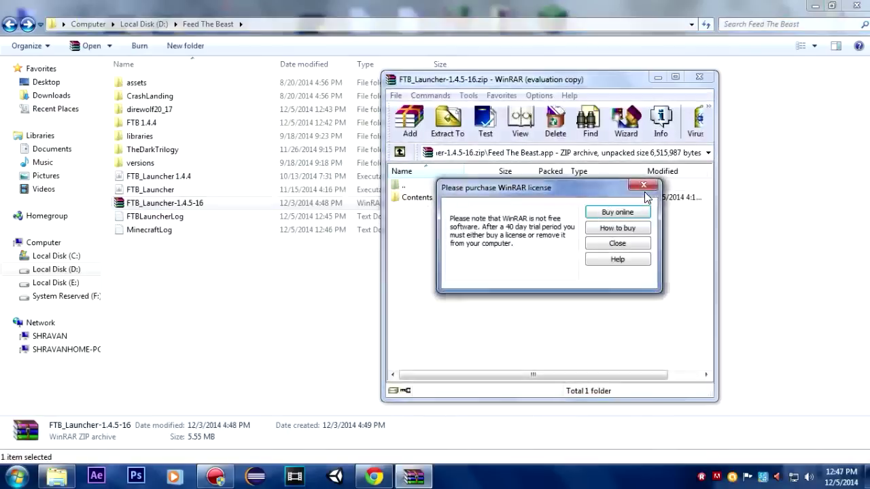
pyautogui.click(644, 185)
pyautogui.doubleClick(452, 198)
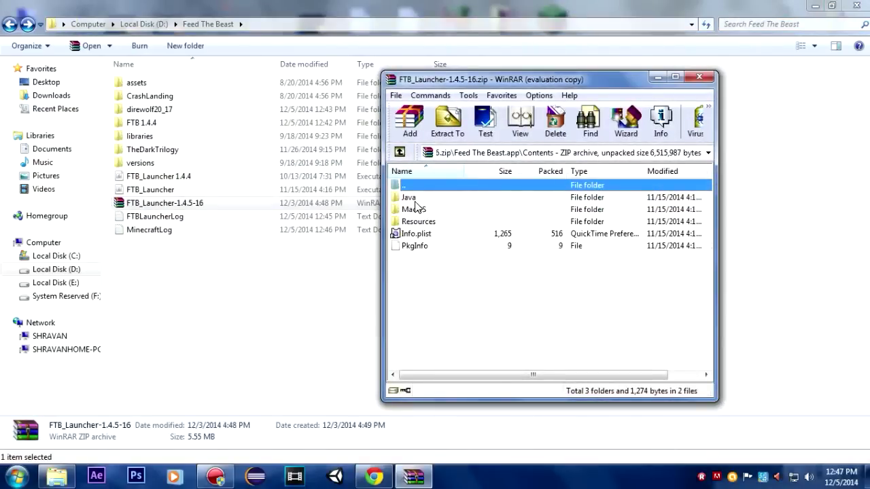
pyautogui.doubleClick(417, 212)
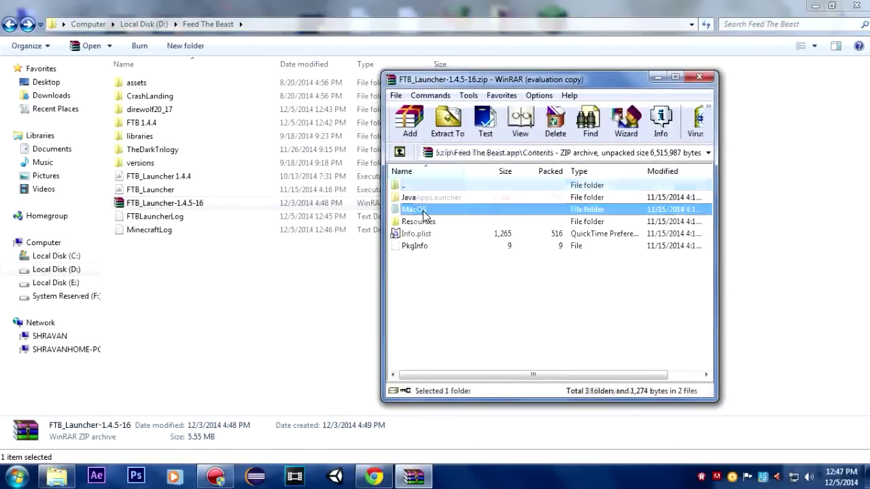
pyautogui.click(401, 152)
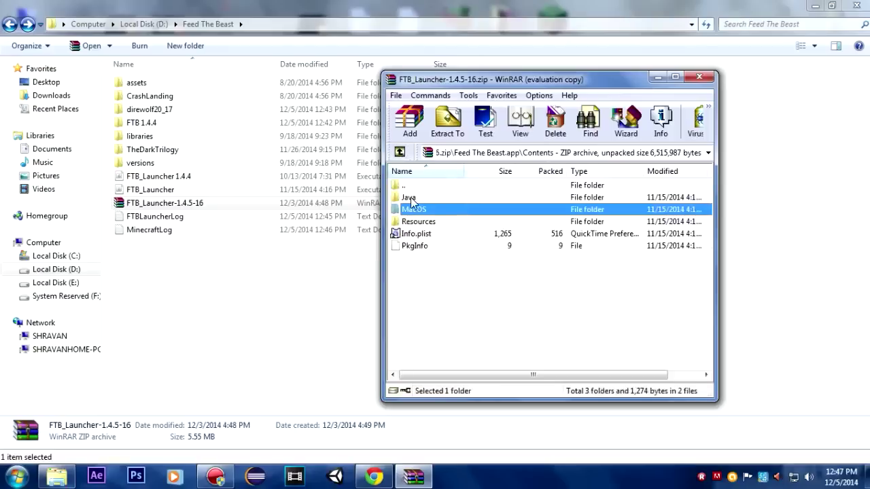
pyautogui.doubleClick(411, 197)
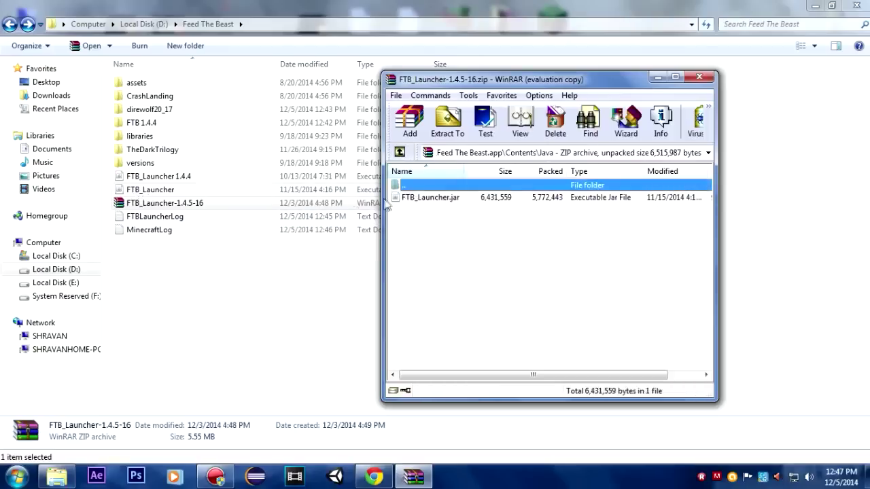
# - Extract FTB_Launcher.jar into the Feed The Beast folder, replacing the existing copy, and close the archive
pyautogui.moveTo(406, 198); pyautogui.dragTo(373, 198)
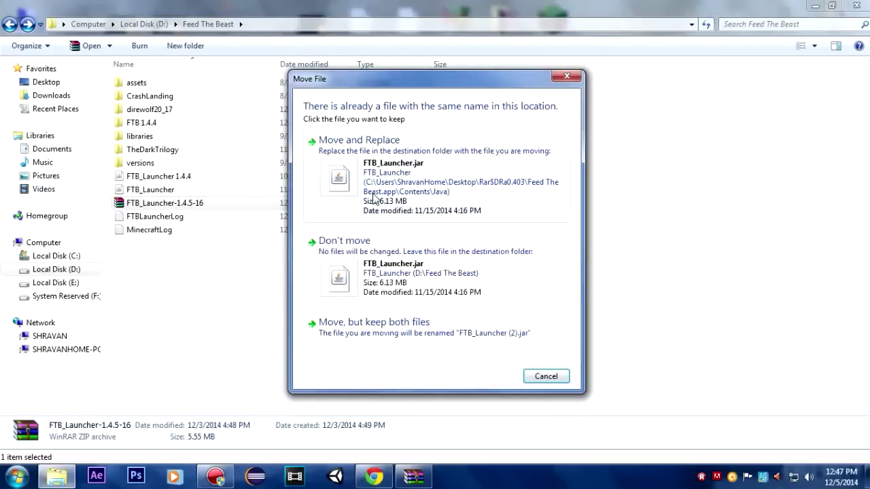
pyautogui.click(373, 199)
pyautogui.click(413, 475)
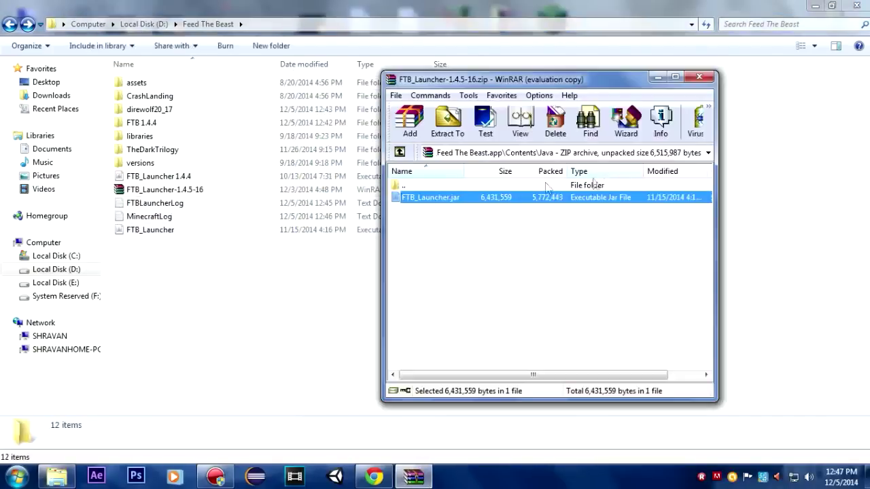
pyautogui.click(699, 77)
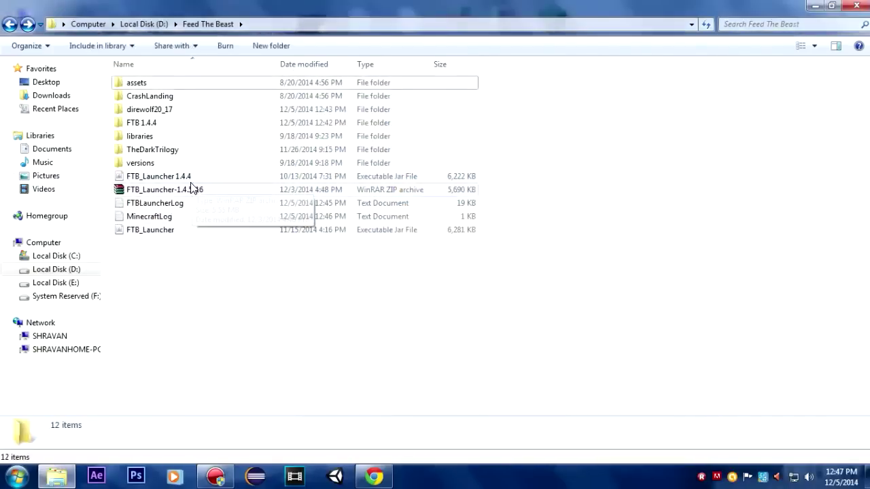
# - Start the extracted FTB_Launcher and move its window away from the console
pyautogui.click(151, 231)
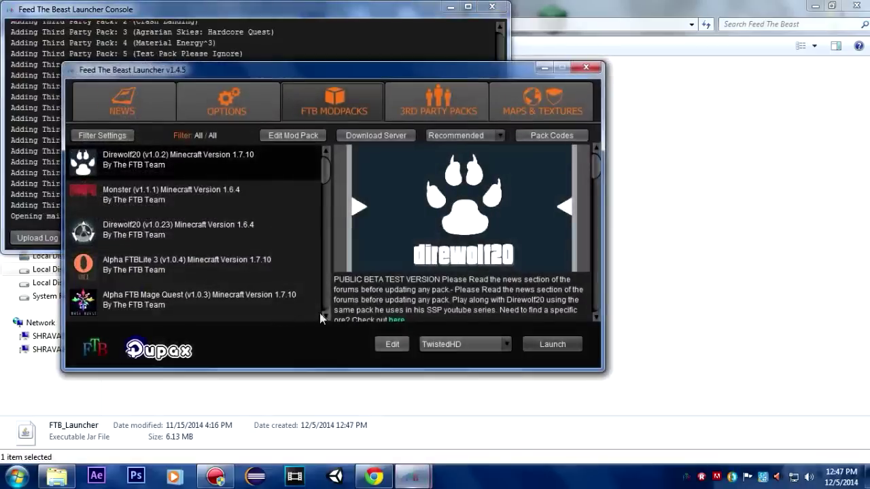
pyautogui.moveTo(219, 66); pyautogui.dragTo(402, 63)
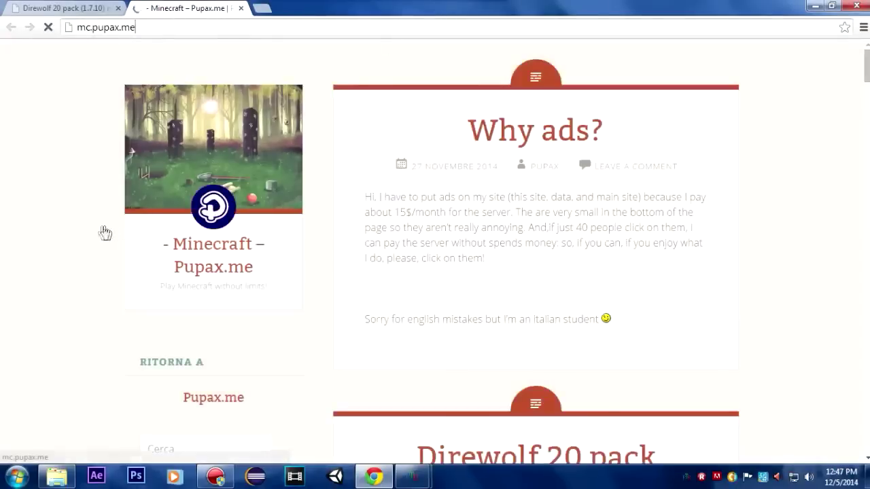
# - Switch from the Pupax site to the Feed The Beast Launcher and launch The Dark Trilogy from the 3rd party packs, declining the modpack update
pyautogui.scroll(-5, 95, 231)
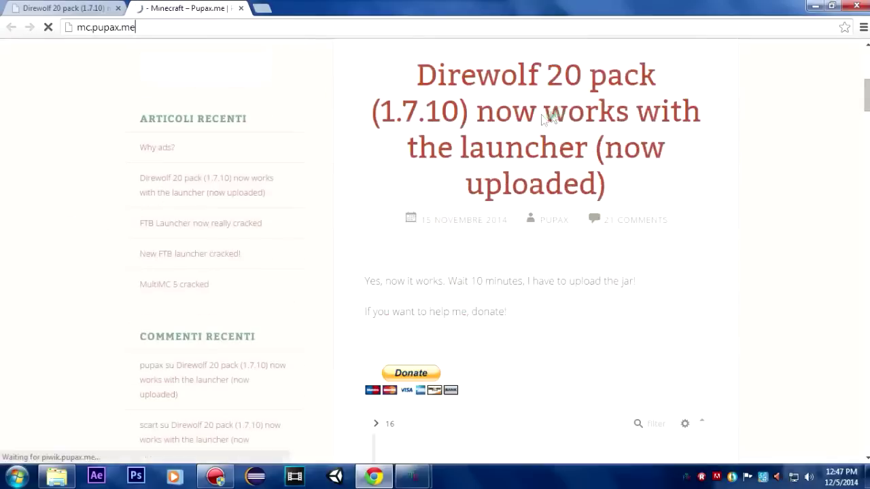
pyautogui.hotkey('alt', 'Tab')
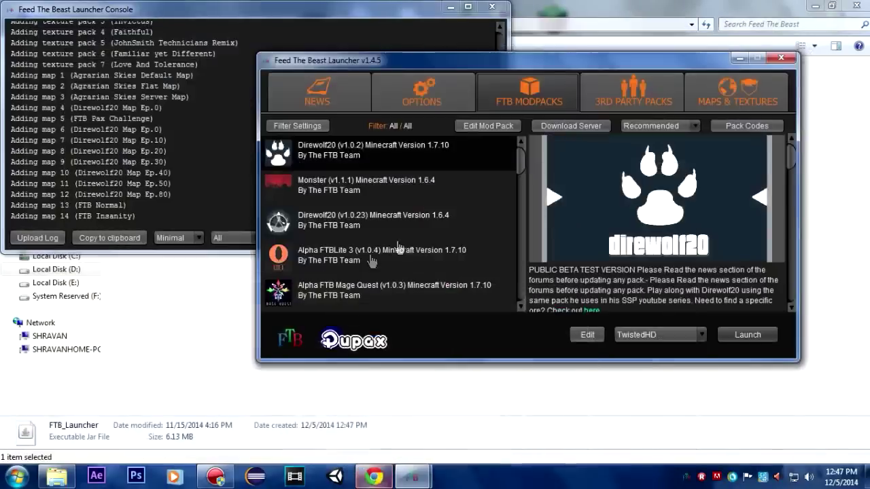
pyautogui.click(607, 97)
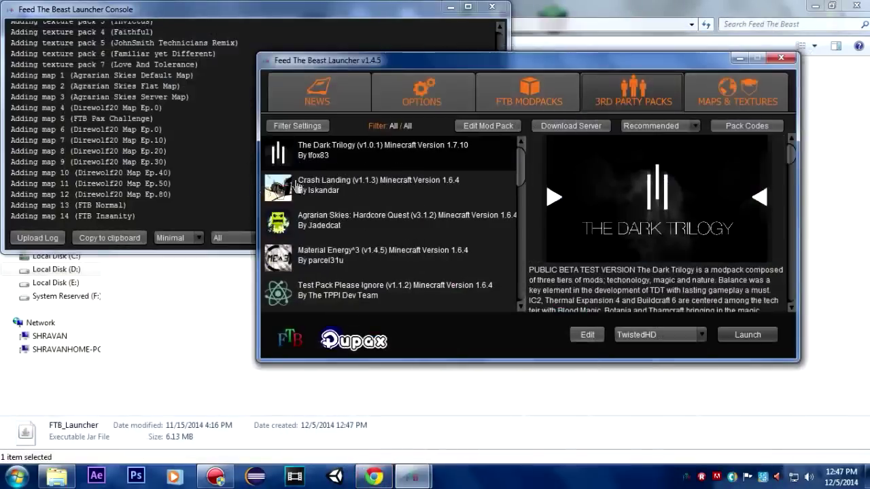
pyautogui.click(738, 333)
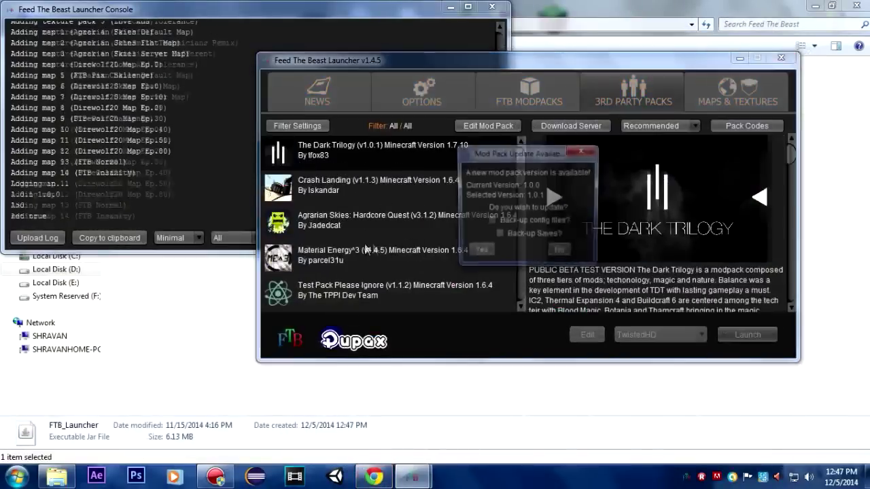
pyautogui.click(559, 251)
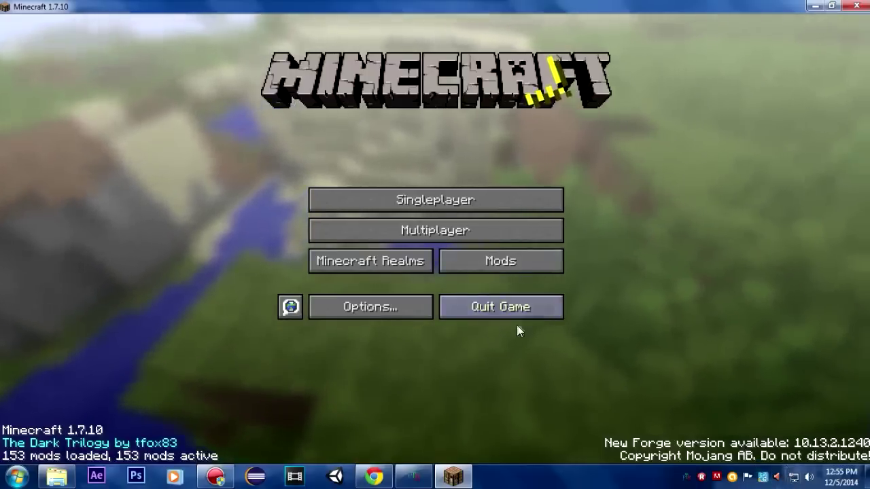
# - Look through the loaded mods down to the end of the list, check the multiplayer screen, and return to the title screen
pyautogui.click(458, 267)
pyautogui.scroll(-3, 202, 151)
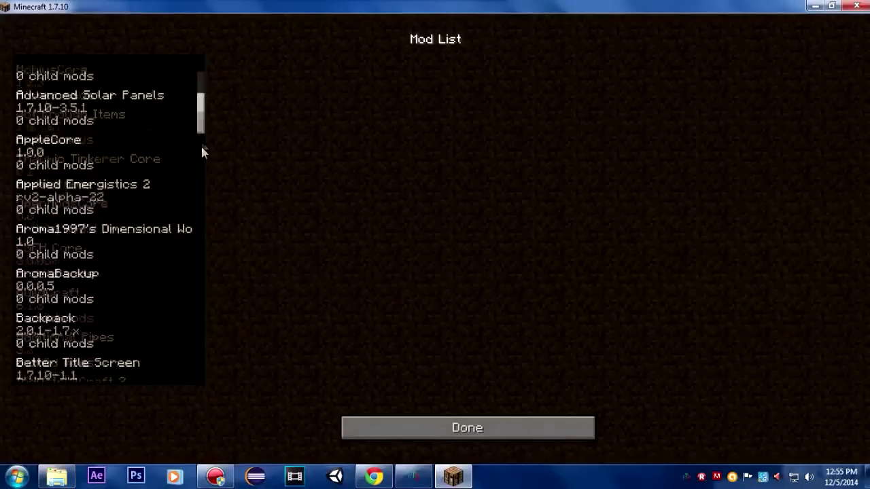
pyautogui.moveTo(202, 150); pyautogui.dragTo(212, 389)
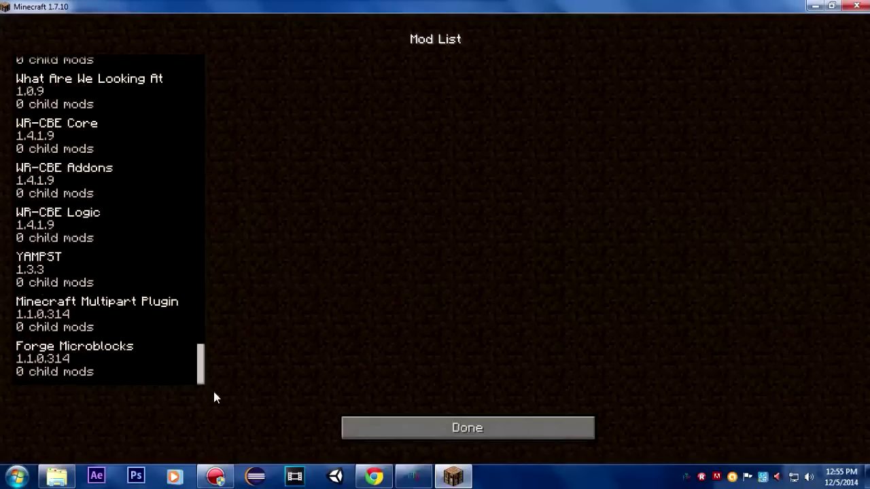
pyautogui.click(442, 427)
pyautogui.click(449, 225)
pyautogui.click(565, 429)
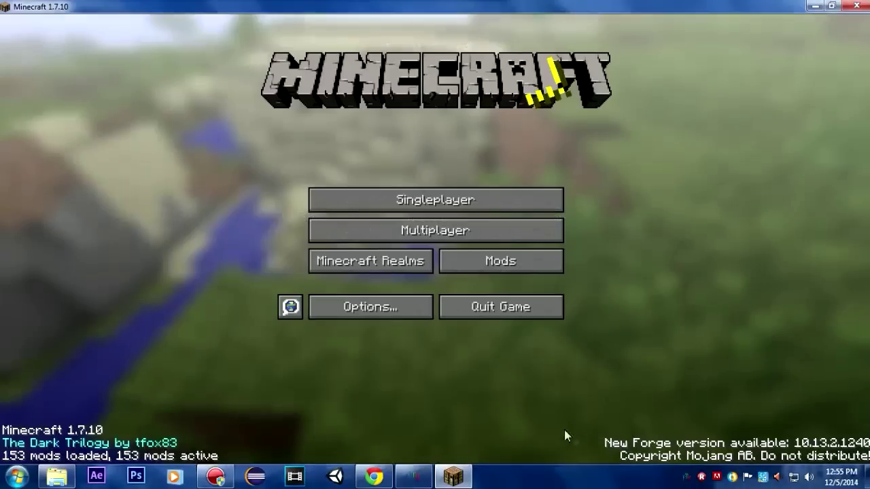
# - Quit Minecraft and clear the file selection in the Feed The Beast folder
pyautogui.click(460, 306)
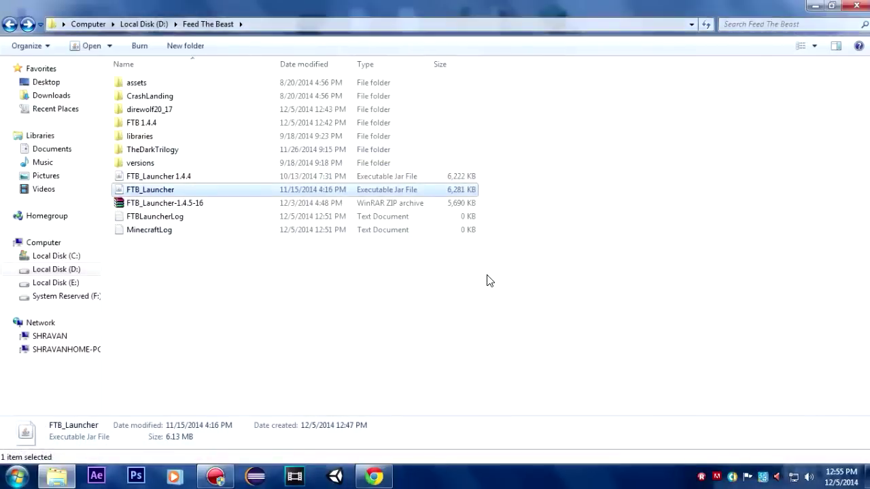
pyautogui.click(488, 281)
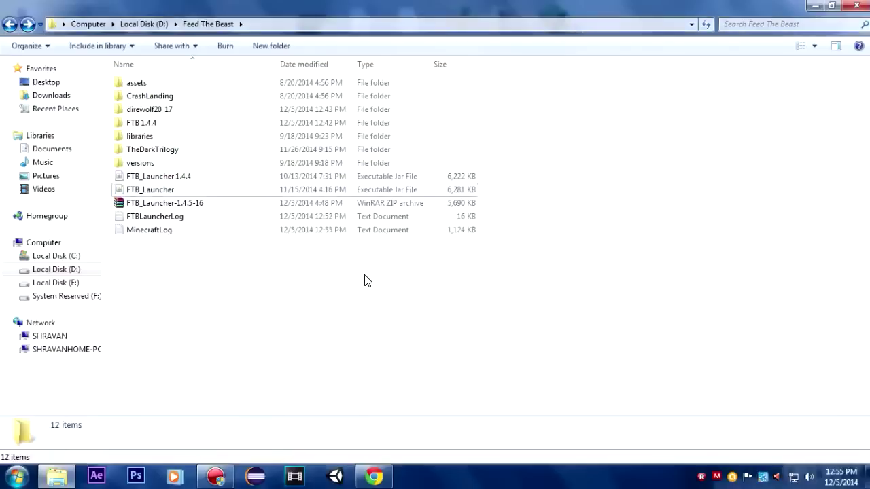